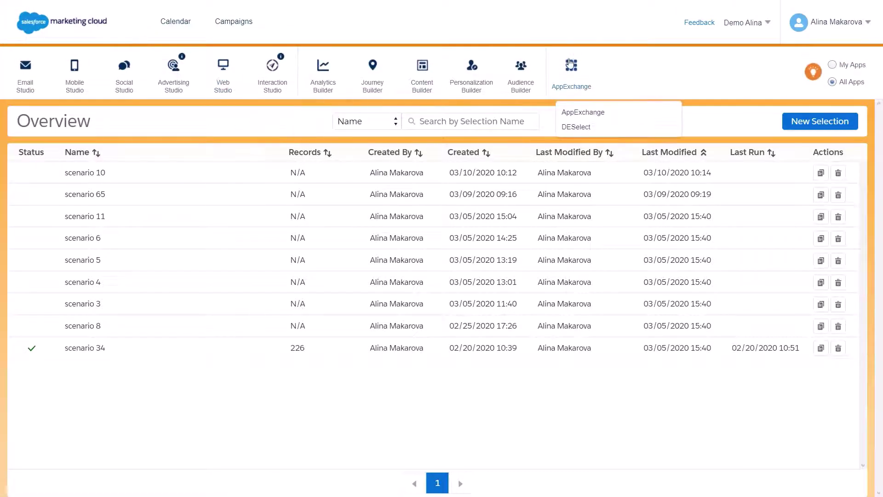
Step: Launch DESelect from AppExchange and start a new selection from the Overview page
click(577, 128)
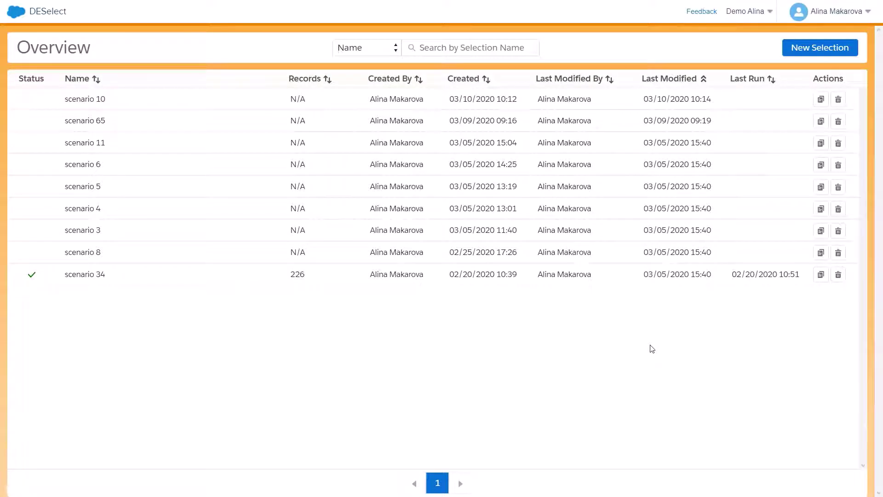
click(817, 49)
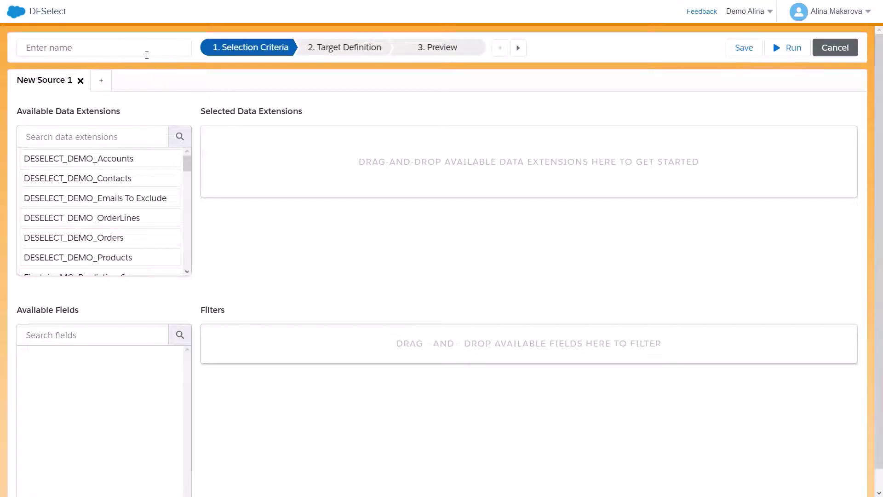
Step: Name the selection 'scenario 7'
click(147, 54)
text(scenario)
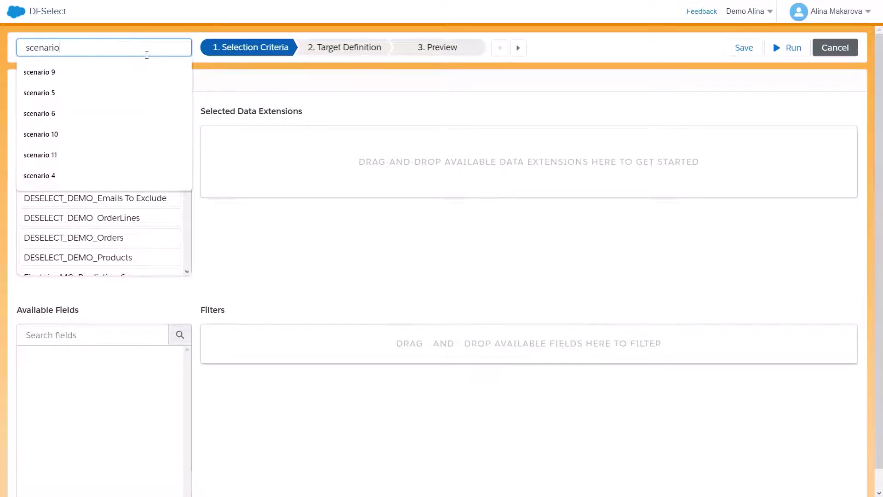
text( 7)
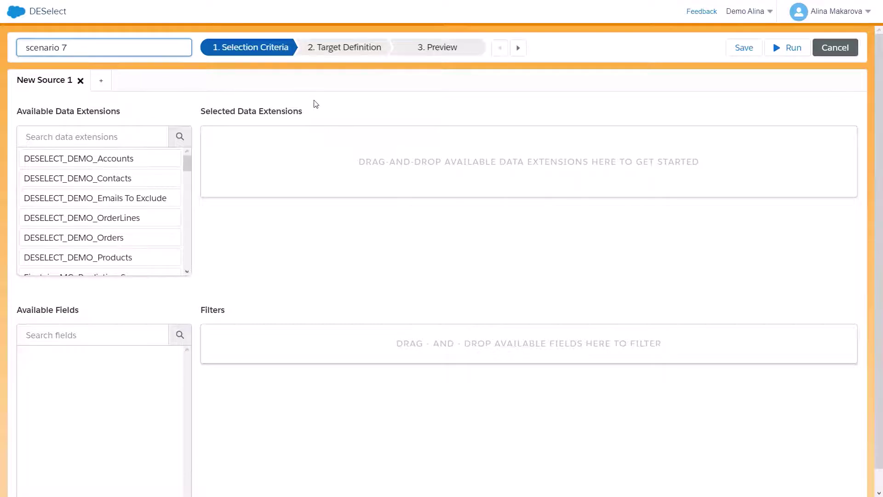
click(314, 101)
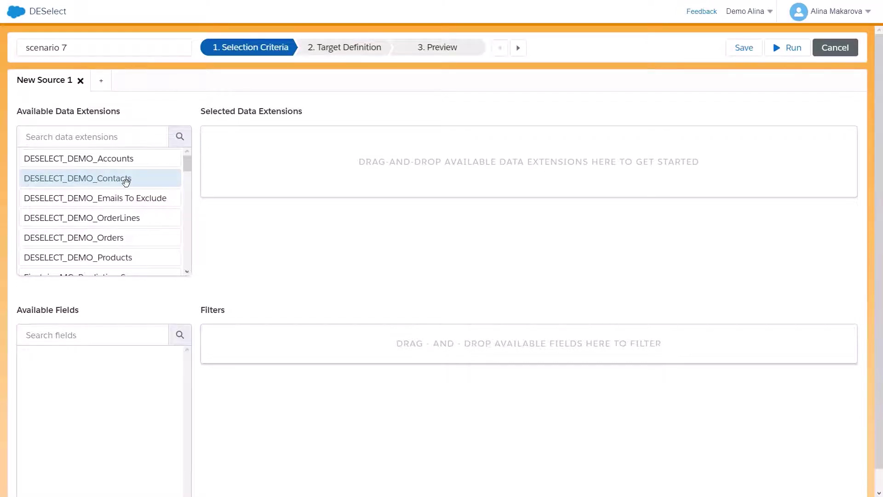
Step: Add DESELECT_DEMO_Contacts as the source data extension, aliased 'Contacts'
drag(125, 180, 422, 162)
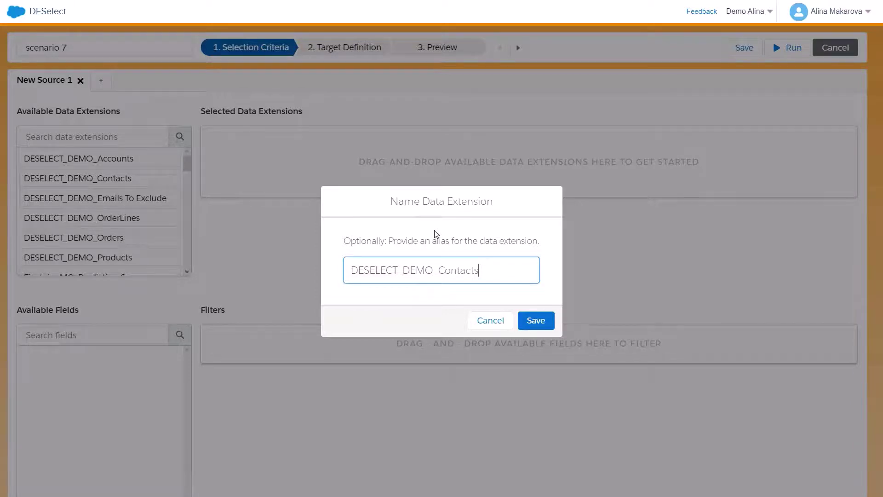
drag(438, 270, 278, 264)
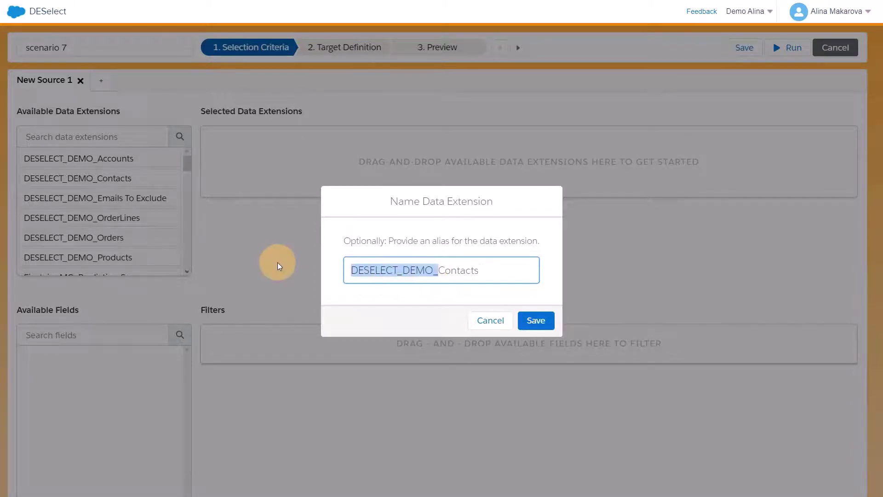
key(BackSpace)
click(533, 319)
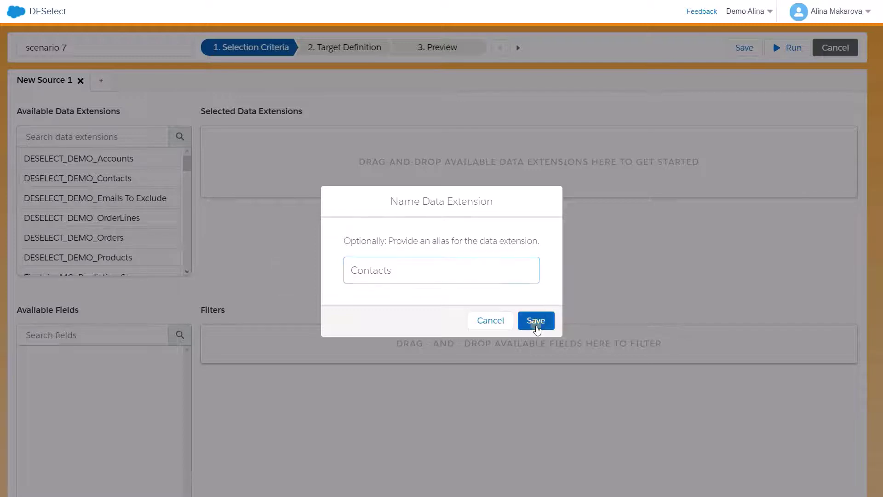
scroll(314, 255, down, 1)
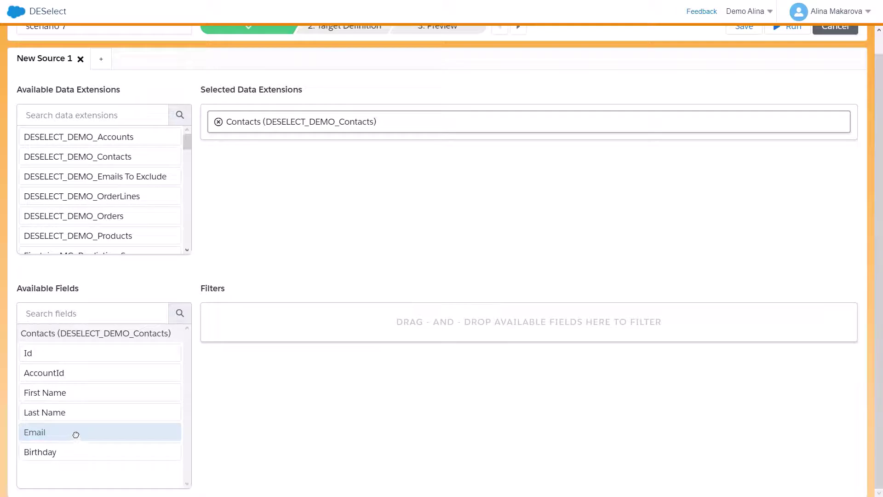
drag(77, 439, 316, 323)
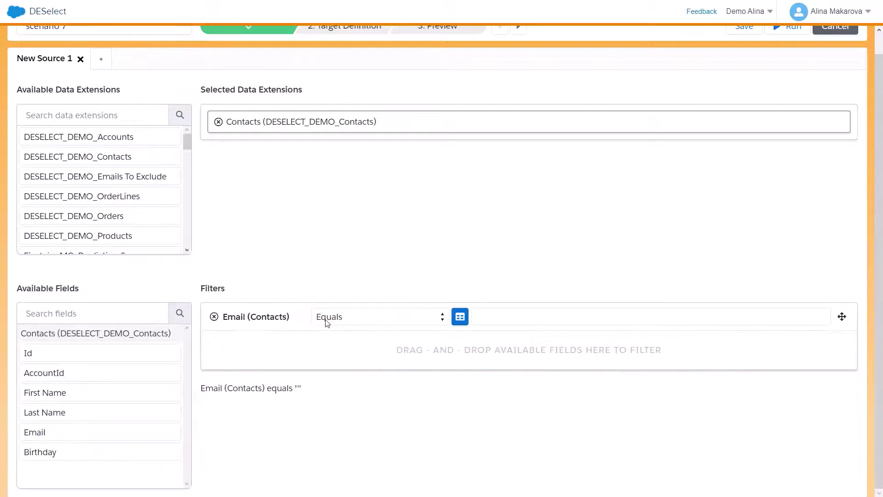
click(387, 321)
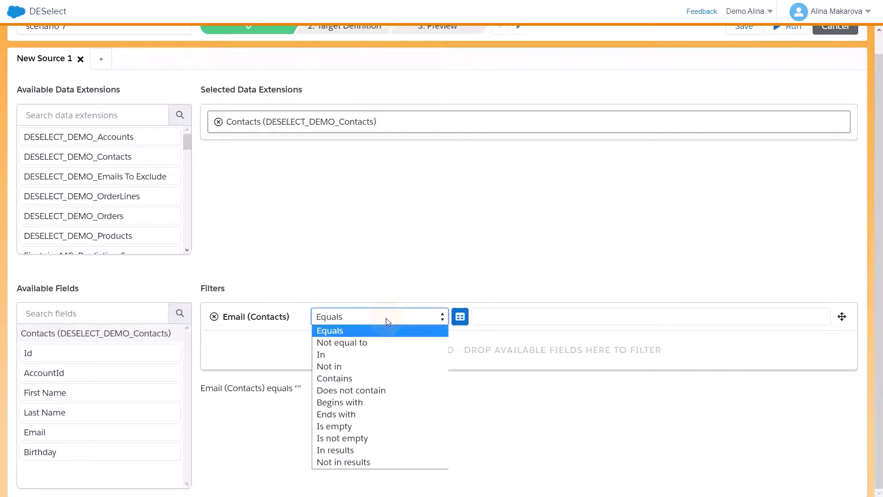
click(374, 415)
click(506, 322)
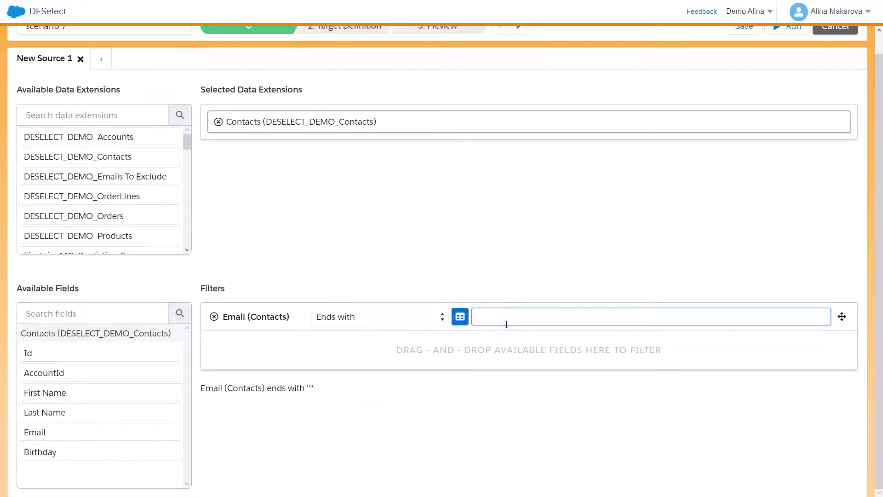
text(@superrit)
text(o.com)
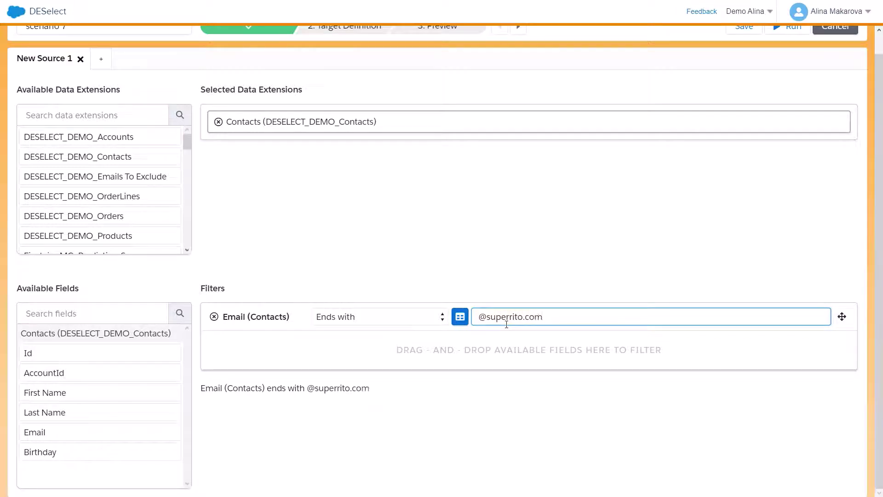
scroll(456, 243, up, 1)
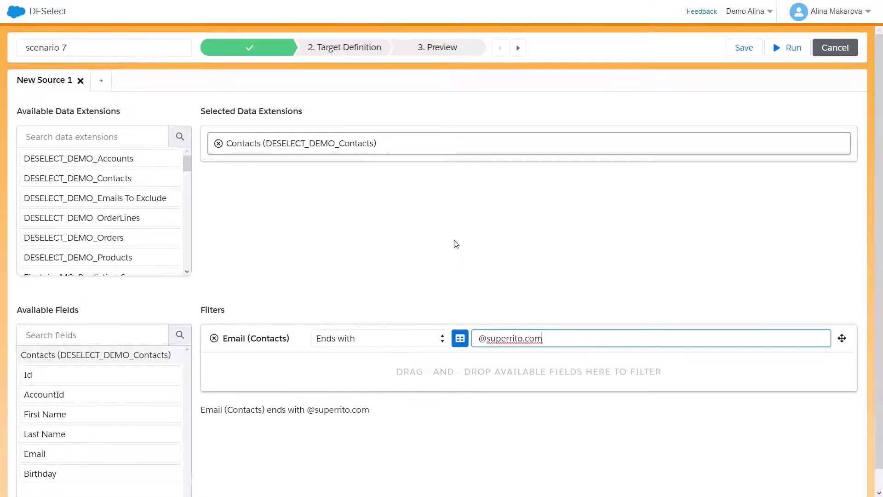
Step: On Target Definition, begin a new data extension named 'scenario 7'
click(360, 52)
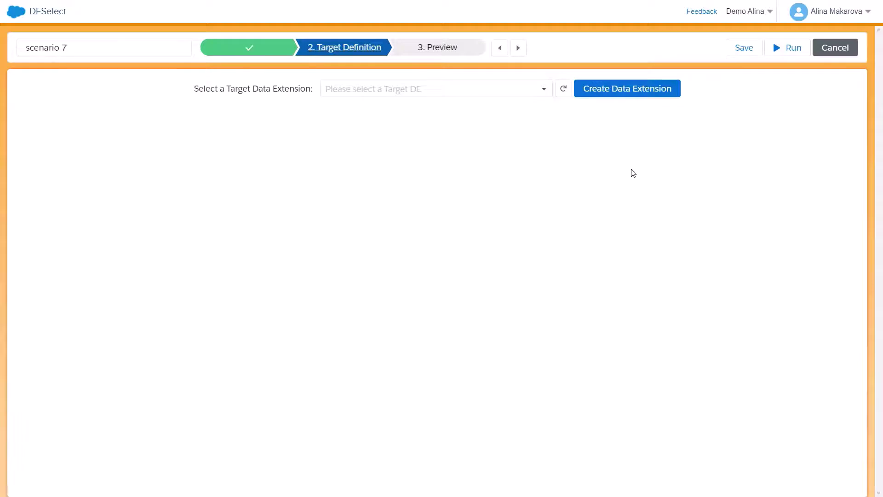
click(643, 89)
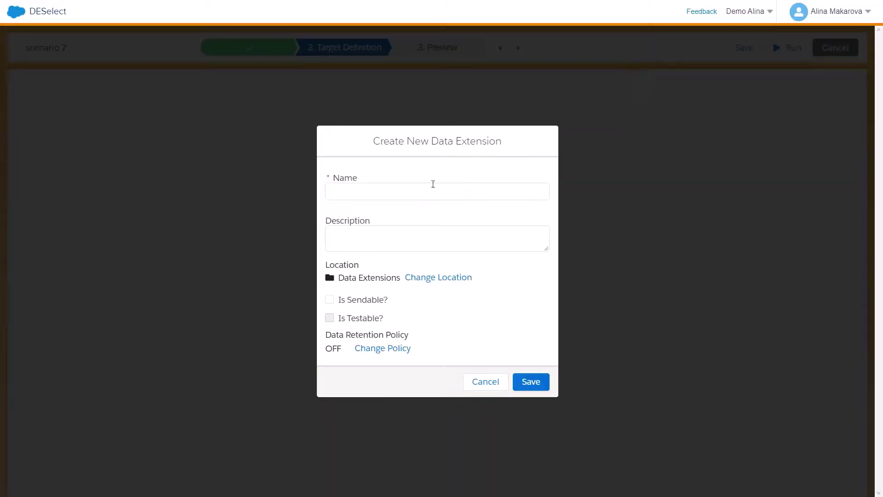
click(425, 188)
text(scnea)
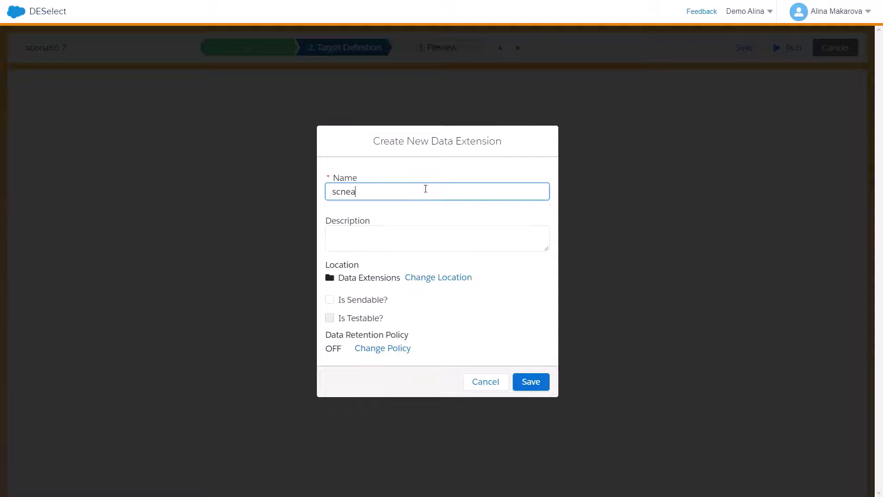
key(BackSpace)
key(BackSpace)
key(BackSpace)
text(enari)
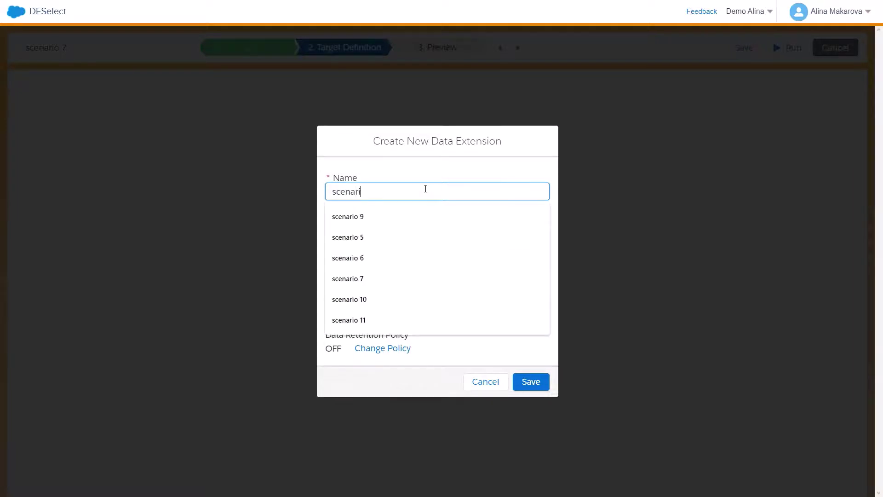
text(o 7)
click(435, 179)
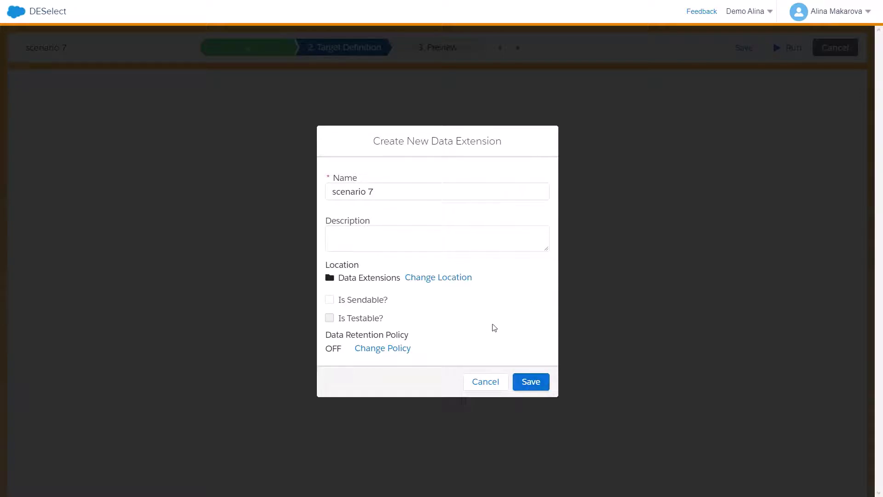
Step: Save the 'scenario 7' target data extension with First Name, Last Name and Email fields
click(535, 389)
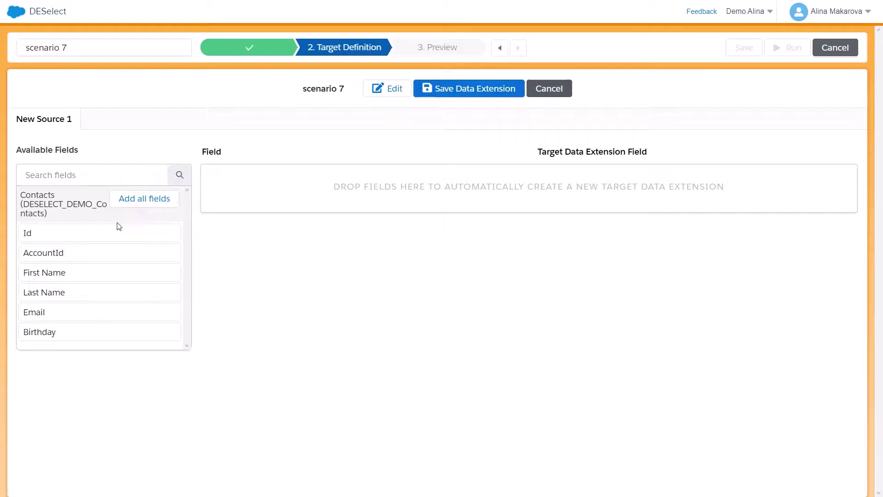
mouse_move(93, 272)
mouse_down()
mouse_move(261, 257)
mouse_move(357, 181)
mouse_up()
drag(123, 290, 293, 212)
drag(98, 313, 335, 251)
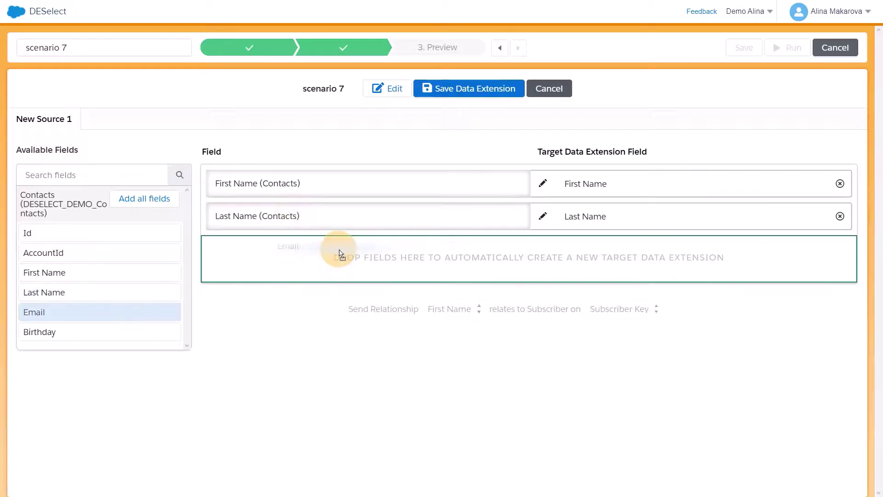
click(461, 87)
click(535, 316)
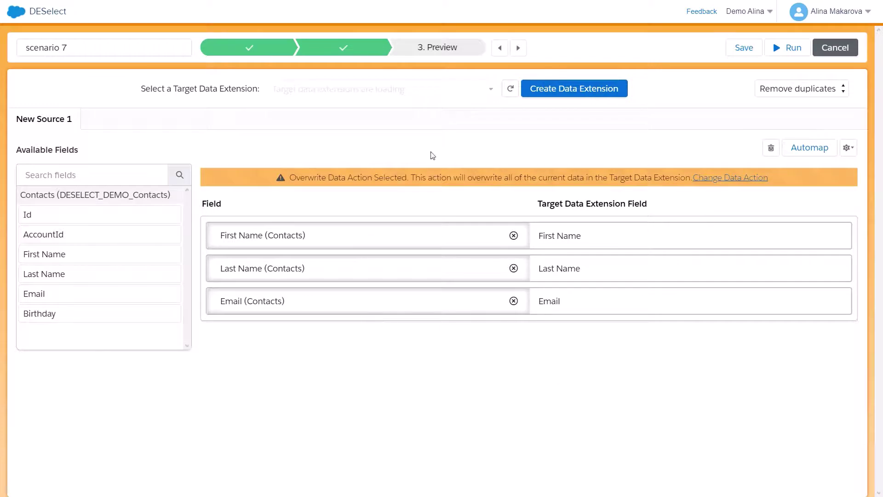
Step: Run the preview of the 'scenario 7' selection from the Preview step
click(453, 52)
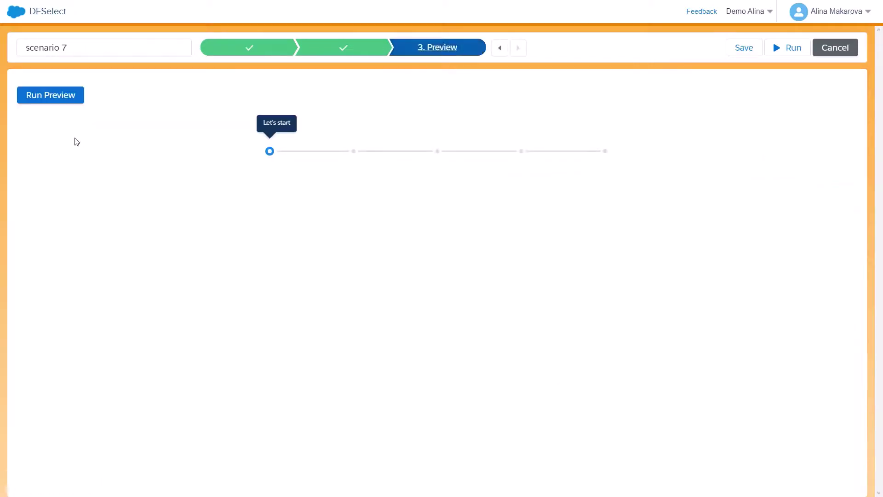
click(58, 94)
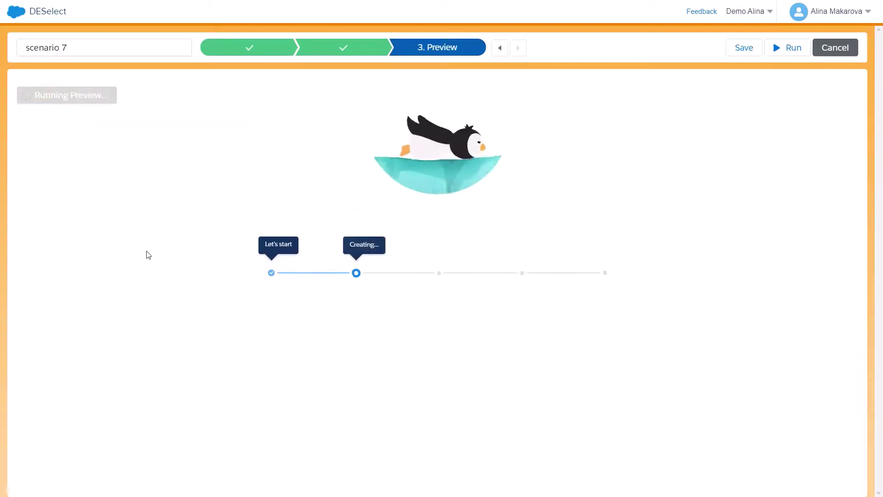